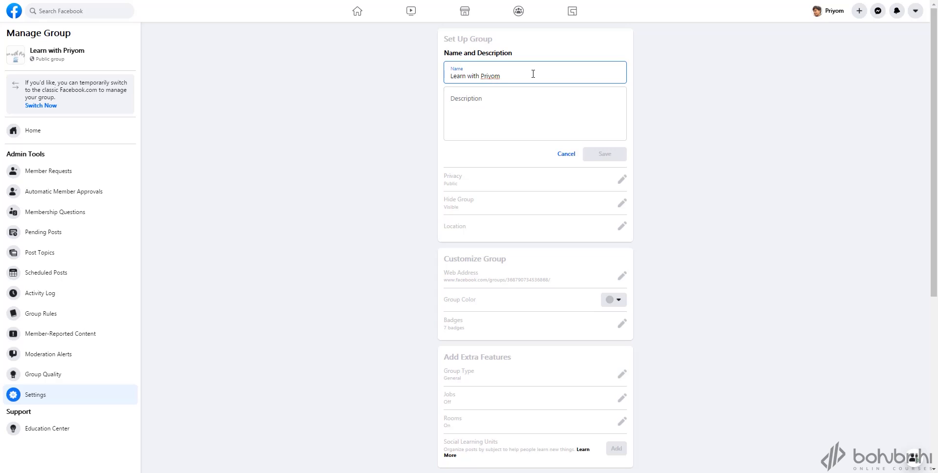
Append "Community" to the group name, add a description about guiding members in what and how to learn, and save.
text(Community)
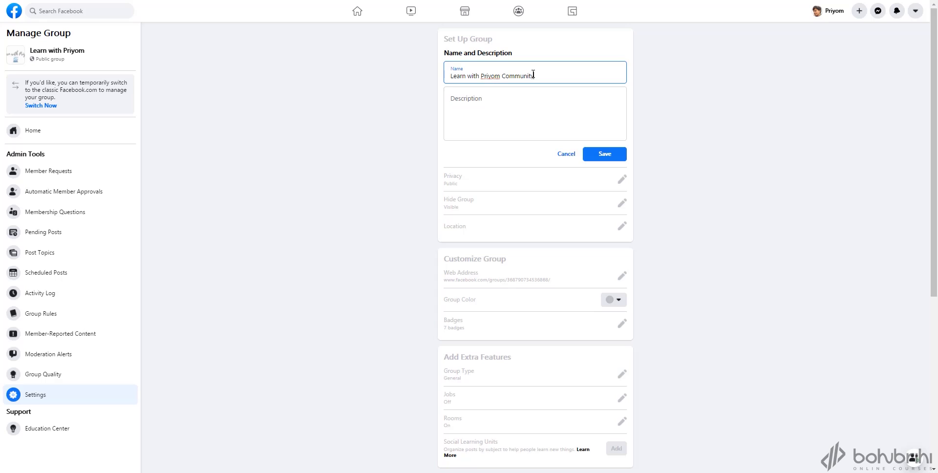
click(508, 105)
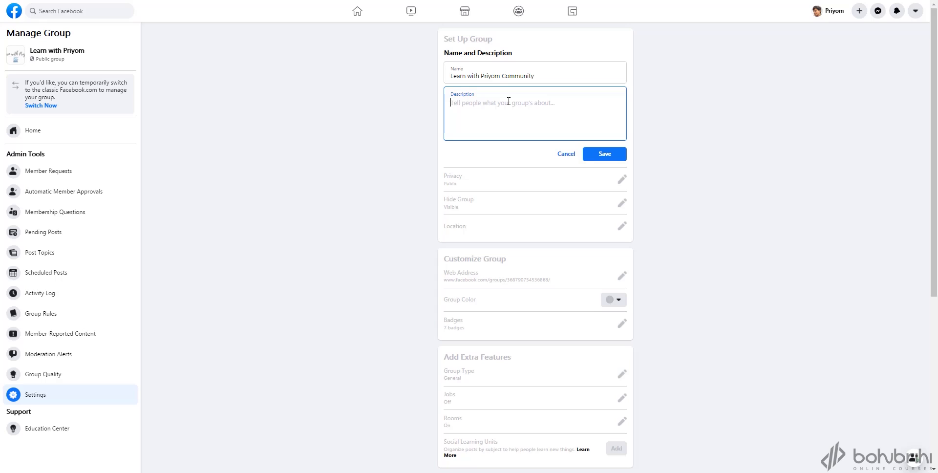
text(While learning is never limited, a guide to "what to learn" and "how to learn" always helps to direct us in the right direction. Here we will help you understand the fundamentals and give you the means to fast track in your career.)
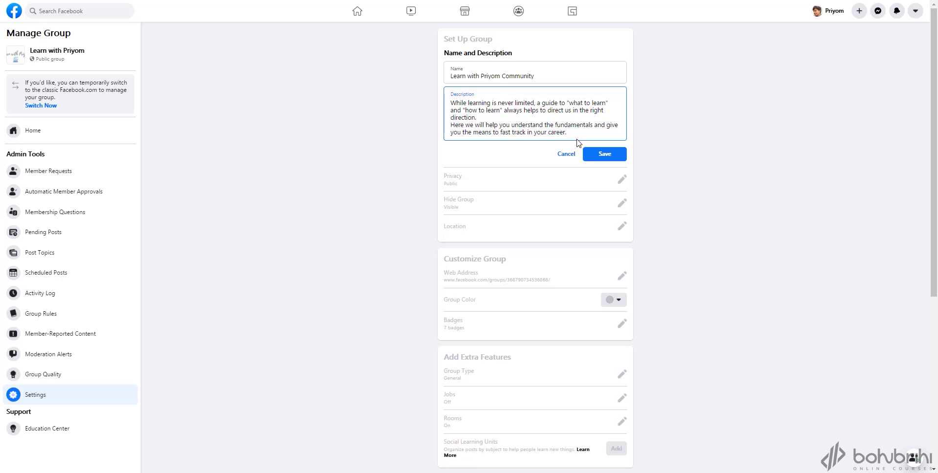
click(617, 154)
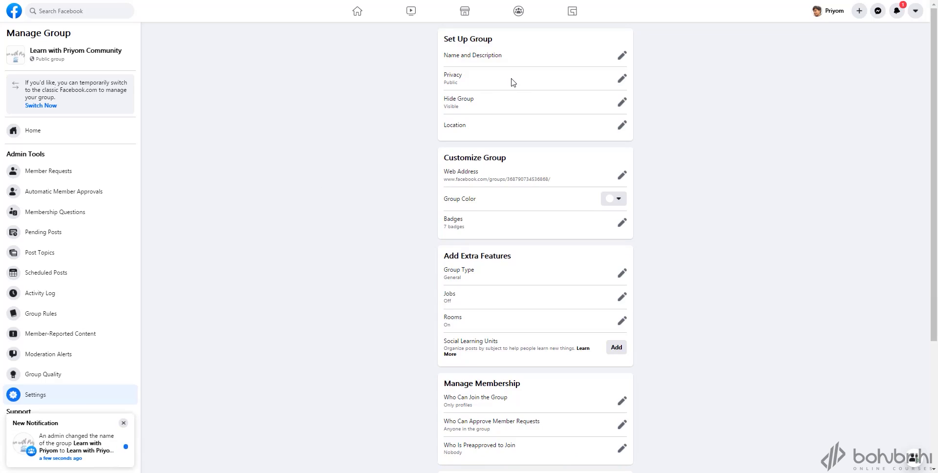
Review the group's Privacy and Hide Group options without changing either setting.
click(623, 78)
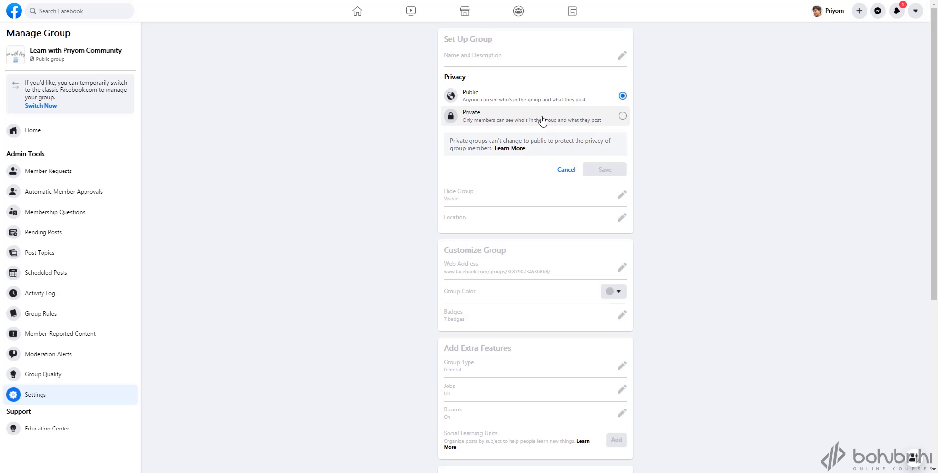
click(562, 170)
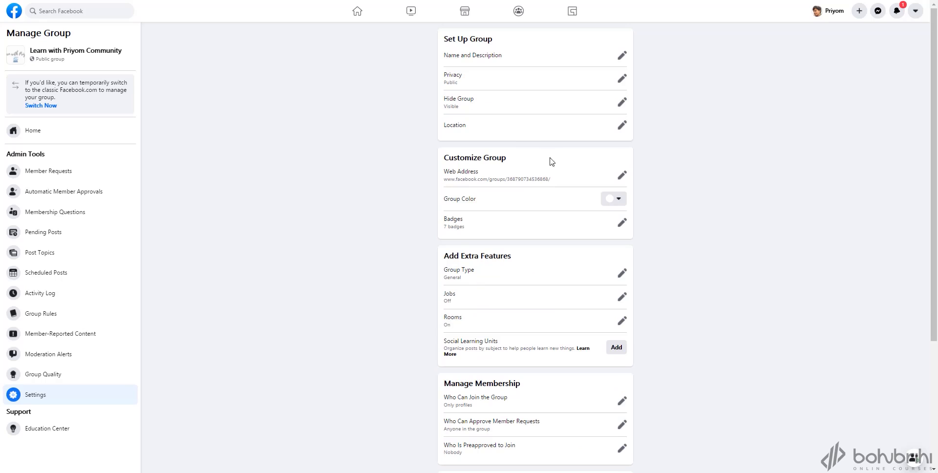
click(621, 101)
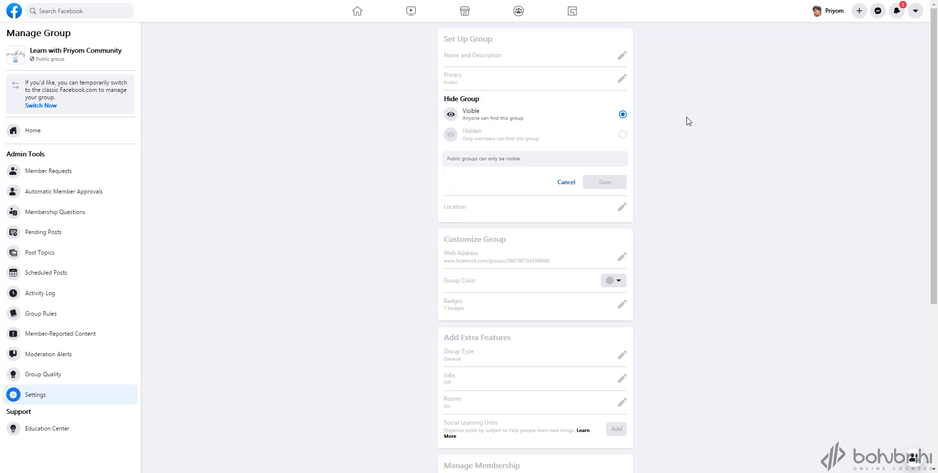
click(567, 184)
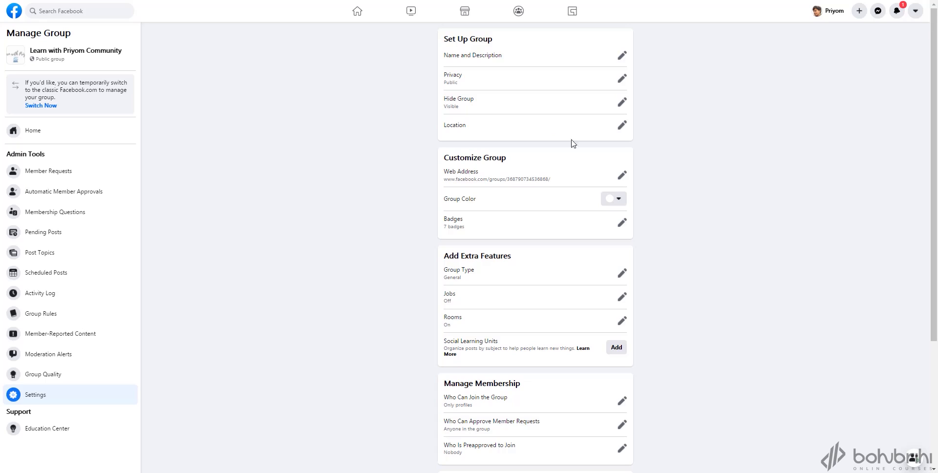
Customize the group's web address using the group name without "Community", in lowercase with no spaces, and save it.
click(621, 178)
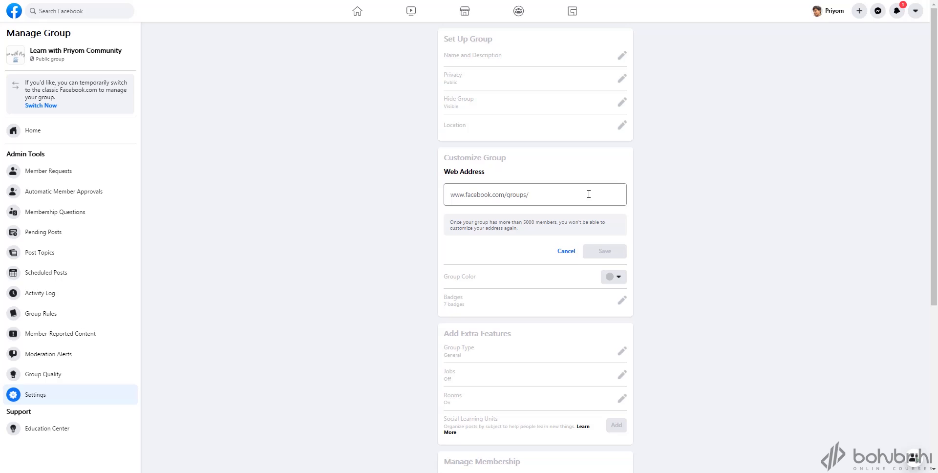
text(learnwithpriyom)
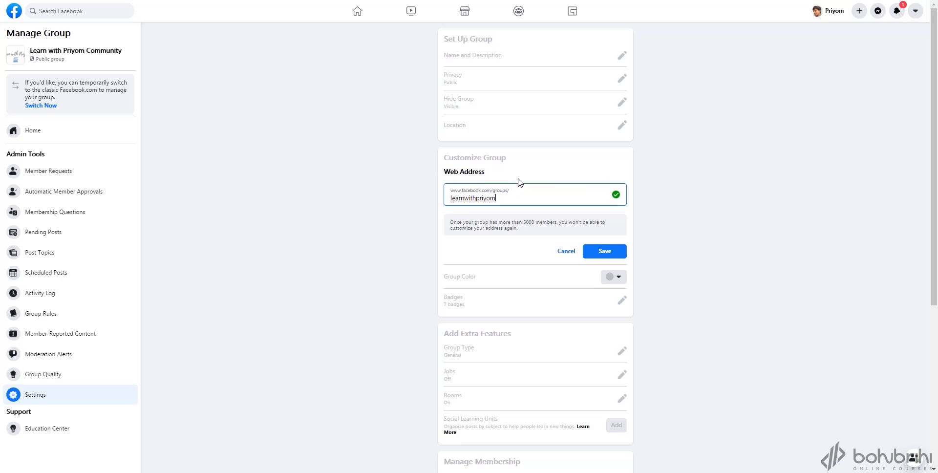
click(602, 252)
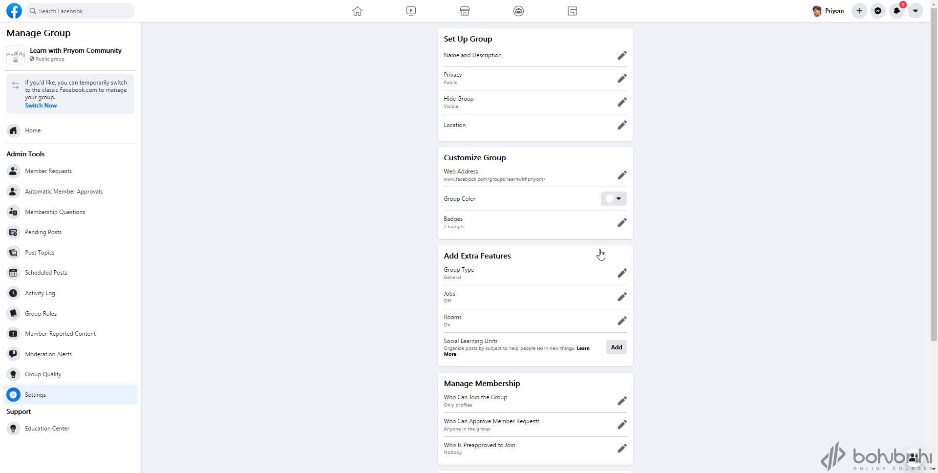
Set the group color to the light blue swatch next to white and save it.
click(618, 200)
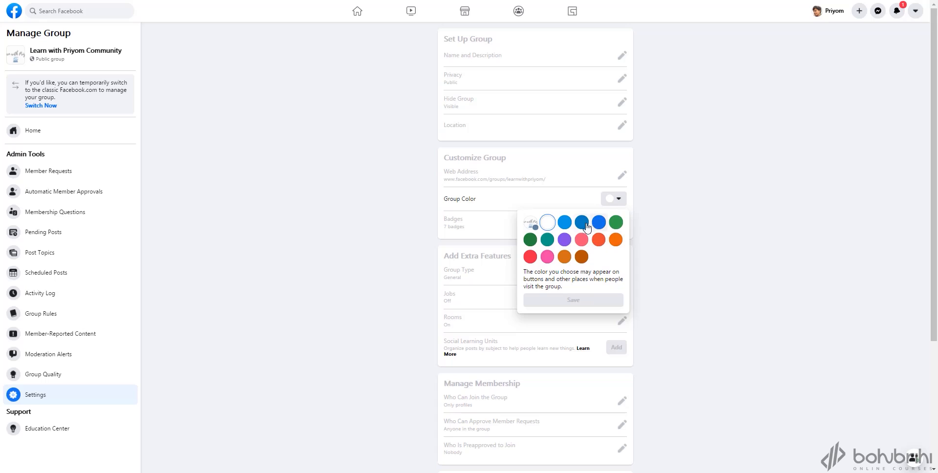
click(566, 224)
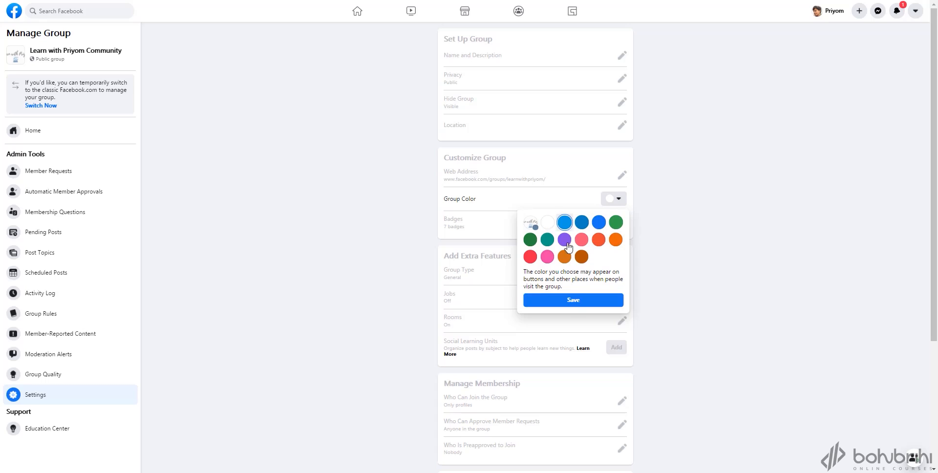
click(568, 302)
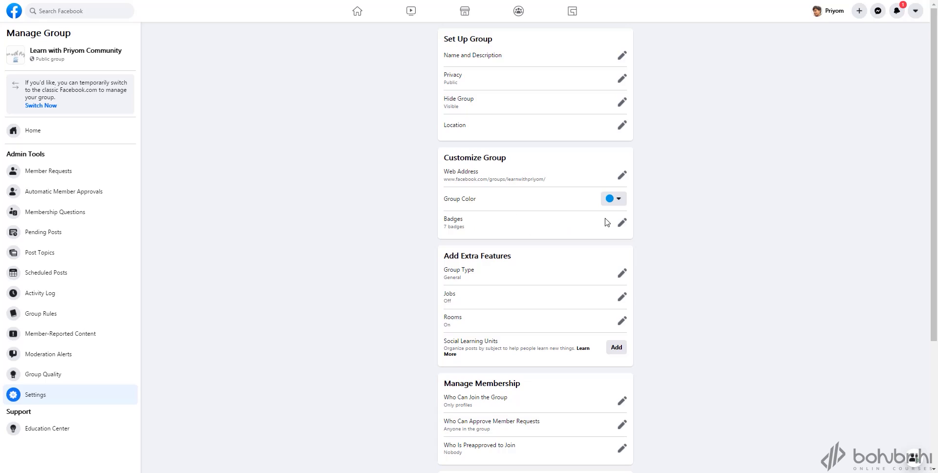
Disable the New Member badge for the group and save the badge settings.
click(621, 222)
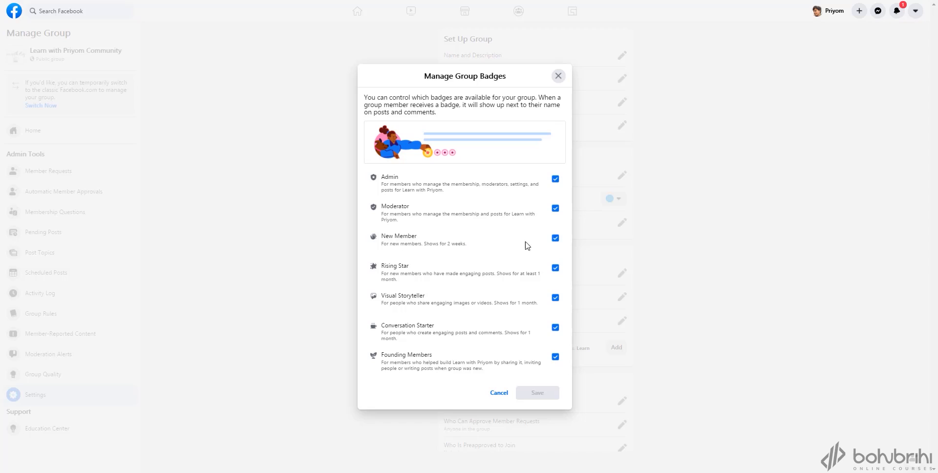
click(555, 238)
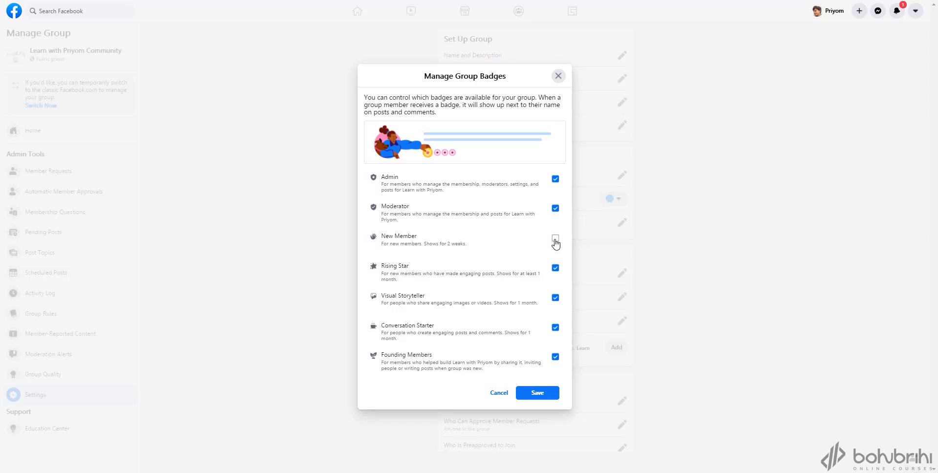
click(555, 238)
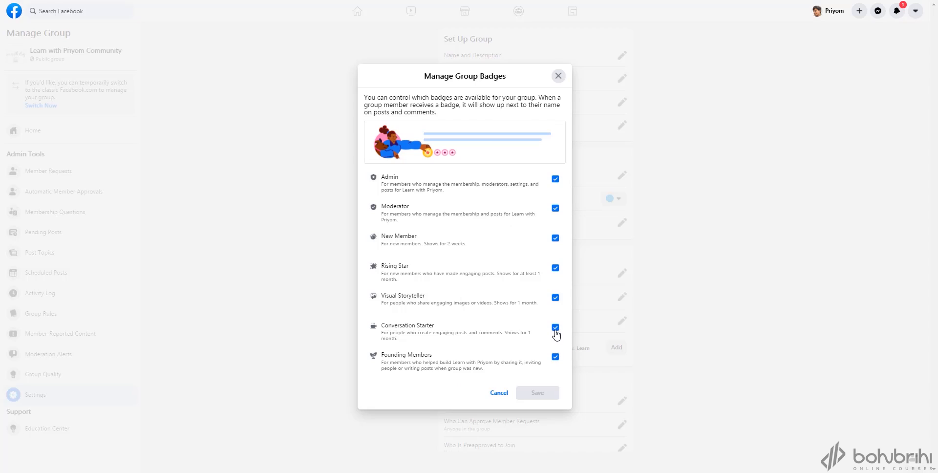
click(556, 239)
click(537, 391)
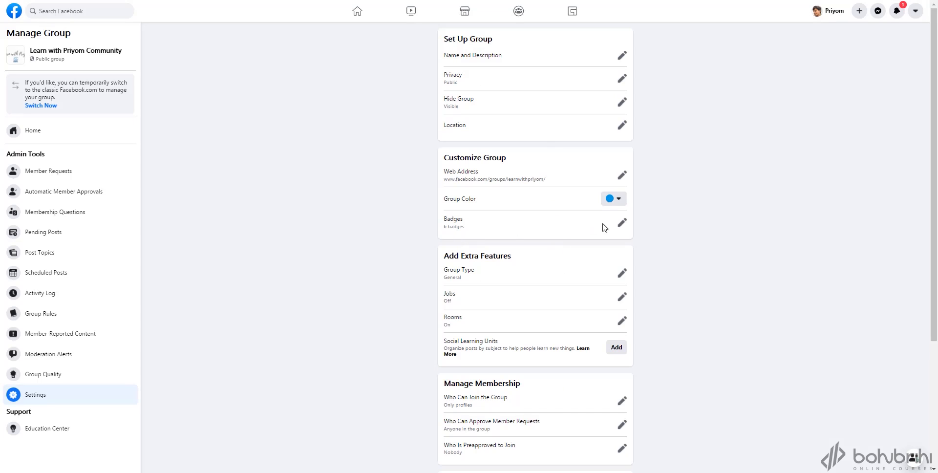
Re-enable the New Member badge and save the badge settings.
click(622, 225)
click(555, 238)
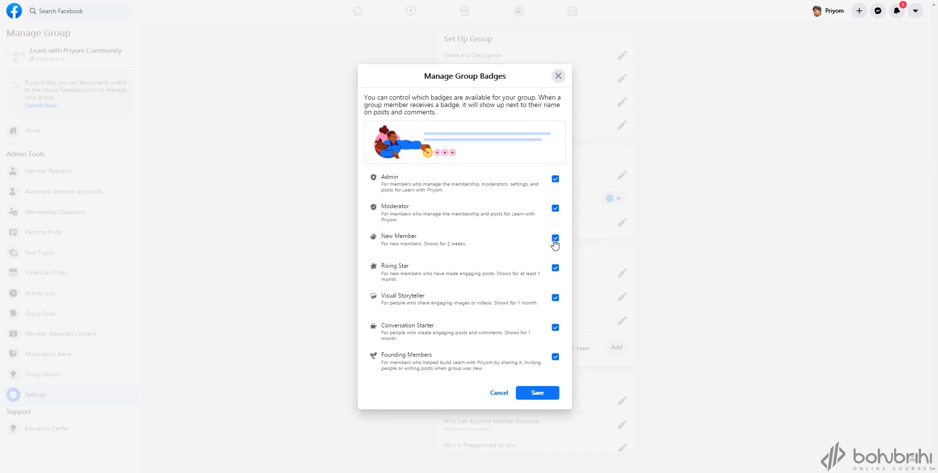
click(538, 394)
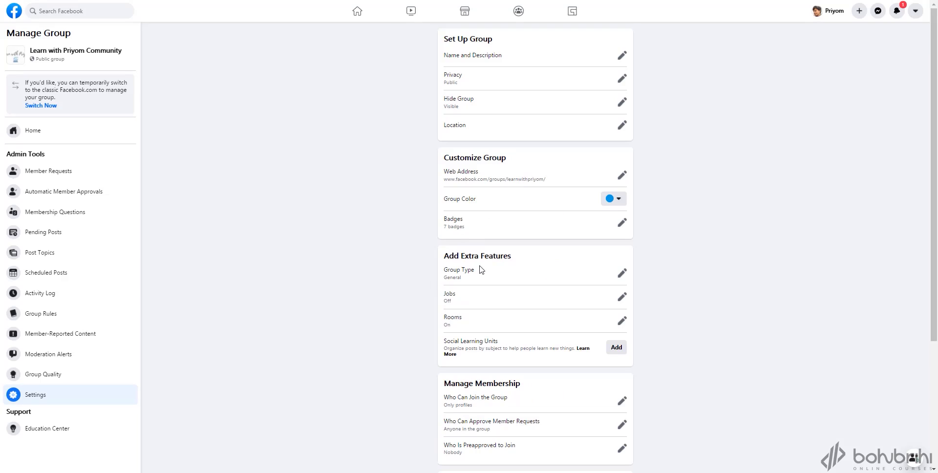
Review the available group types without changing the group's type.
scroll(506, 278, down, 1)
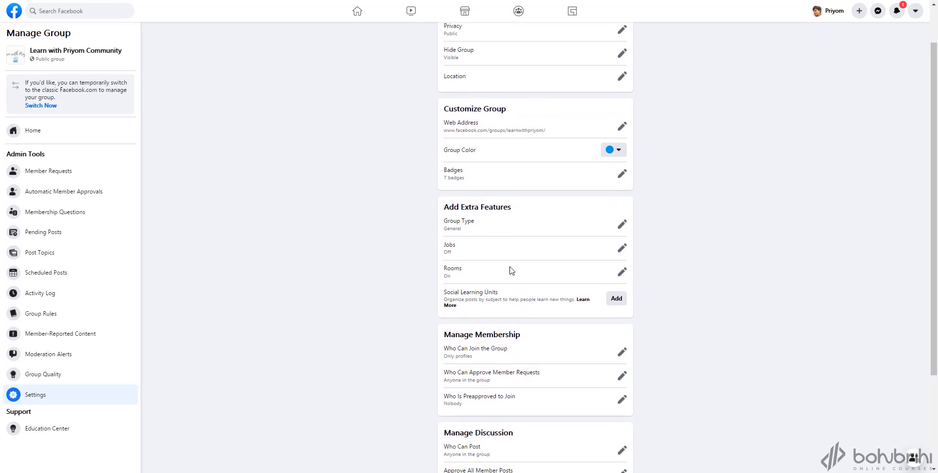
click(623, 225)
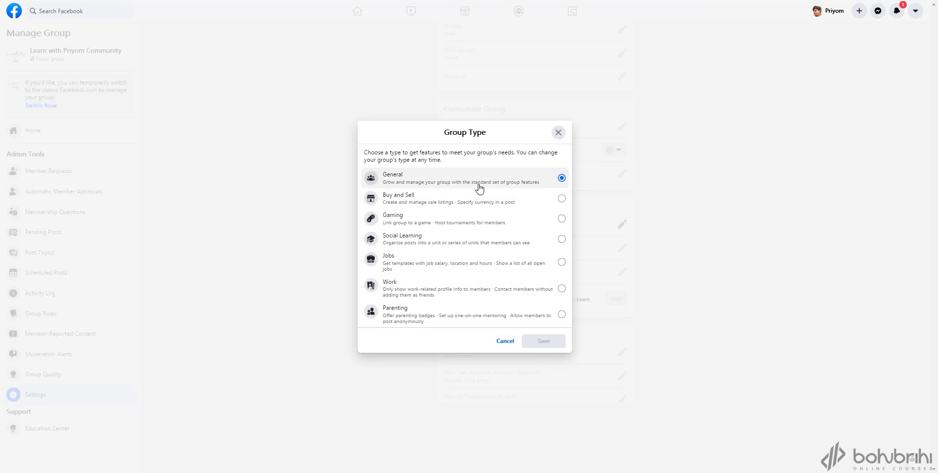
click(505, 341)
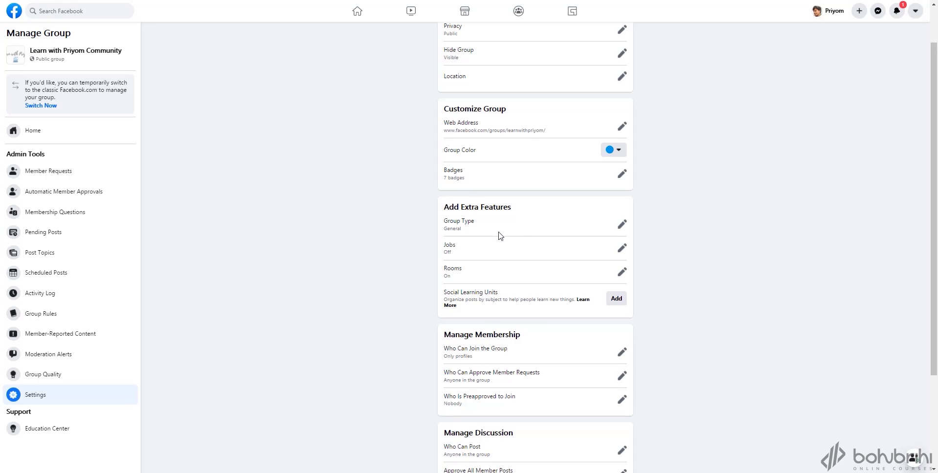
Try the rooms and in-room chat switches, leaving both on, and save room creation as limited to only admins and moderators.
scroll(500, 236, down, 2)
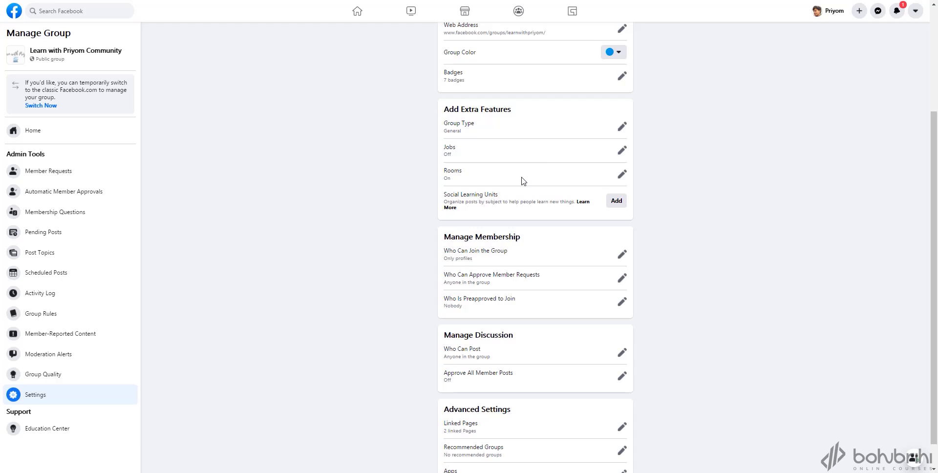
click(623, 176)
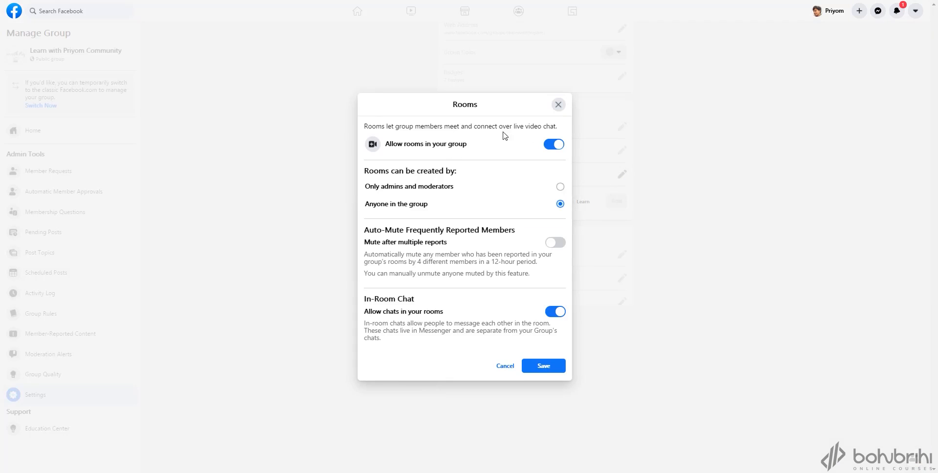
click(549, 145)
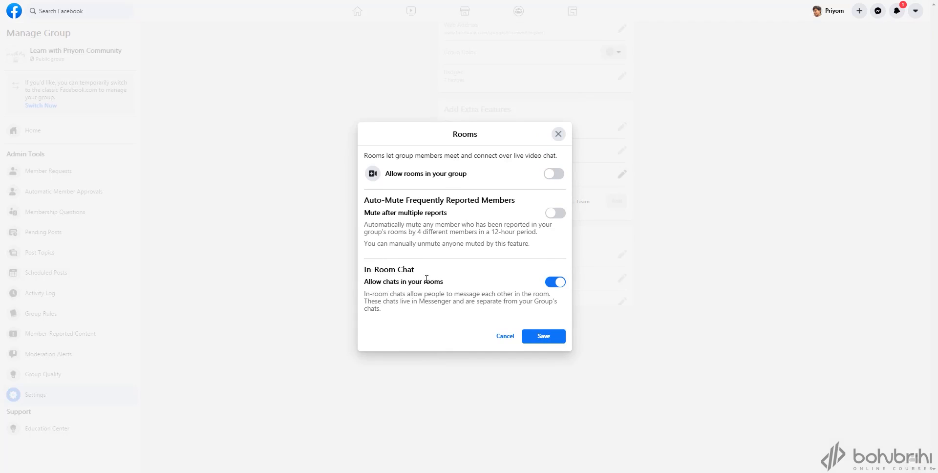
click(555, 282)
click(559, 278)
click(556, 174)
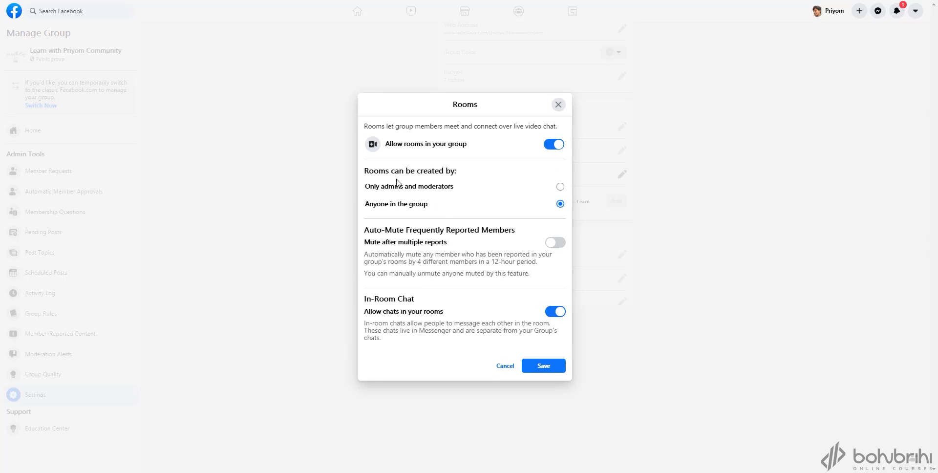
click(560, 186)
click(545, 367)
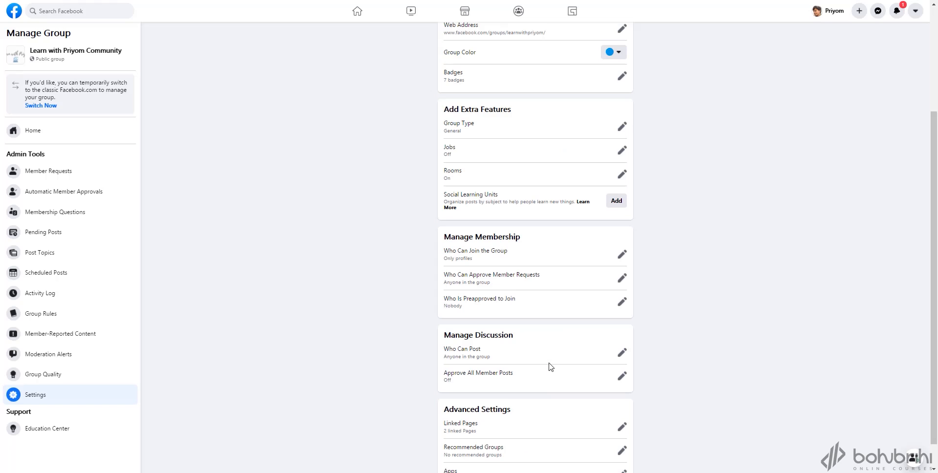
Review the membership options for who can join, who can approve requests and who is preapproved, leaving them unchanged.
scroll(401, 278, down, 1)
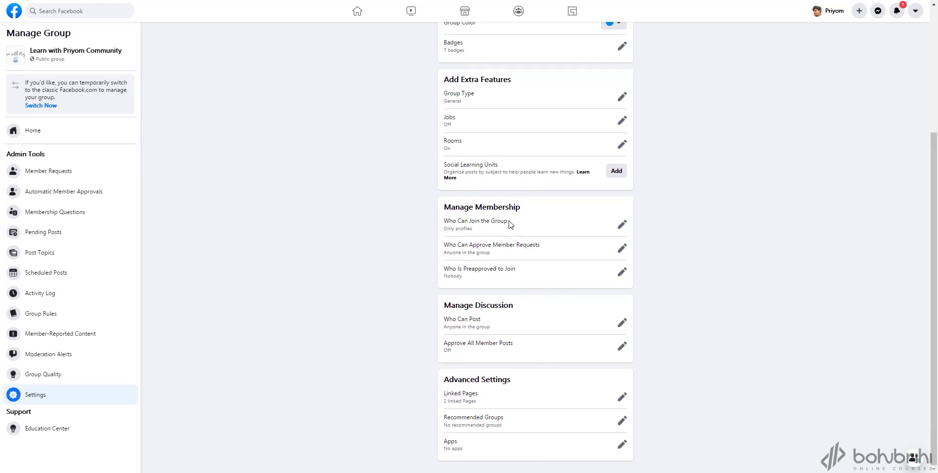
click(622, 224)
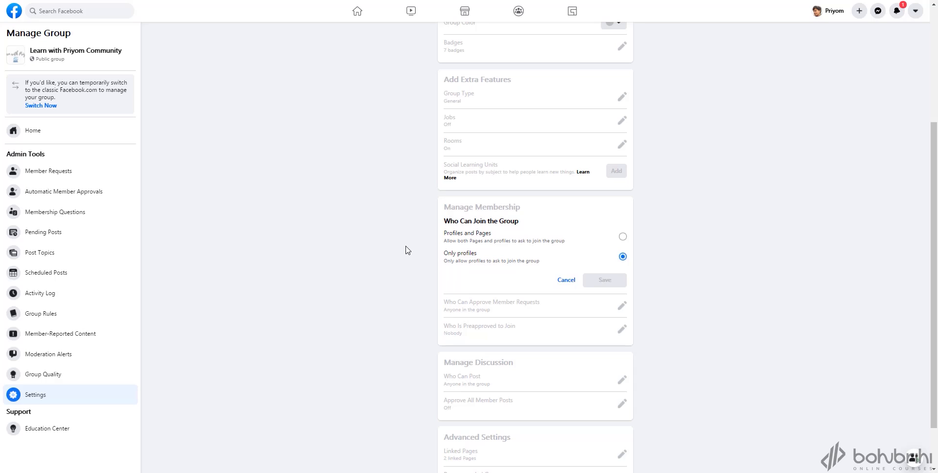
click(574, 282)
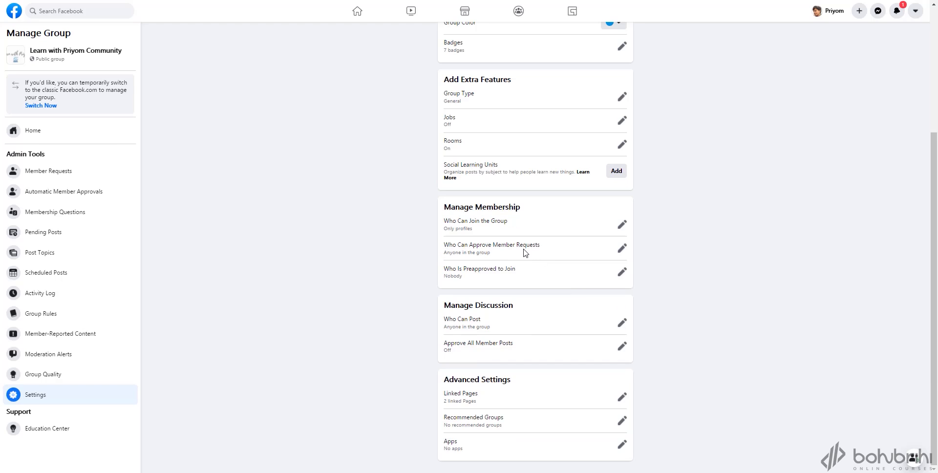
click(622, 248)
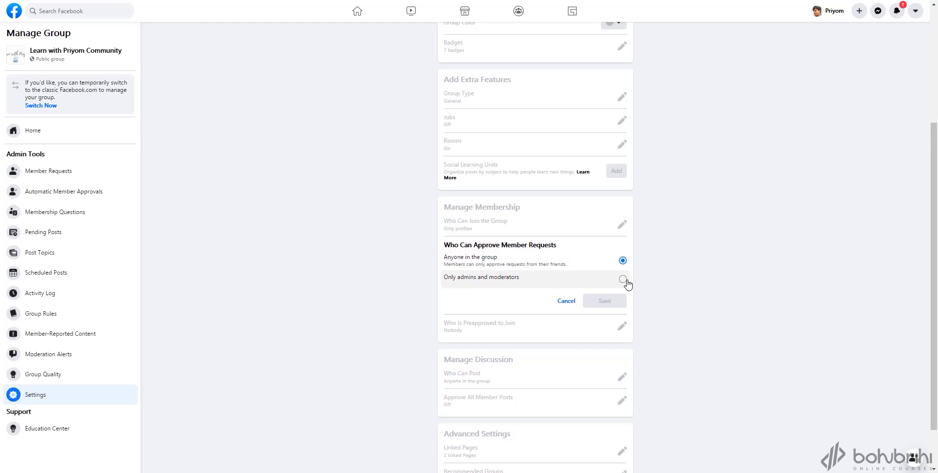
click(577, 301)
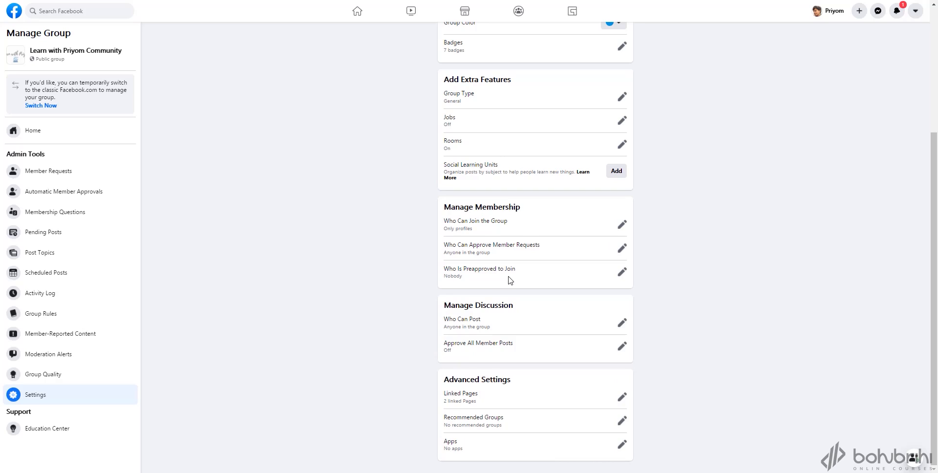
click(622, 271)
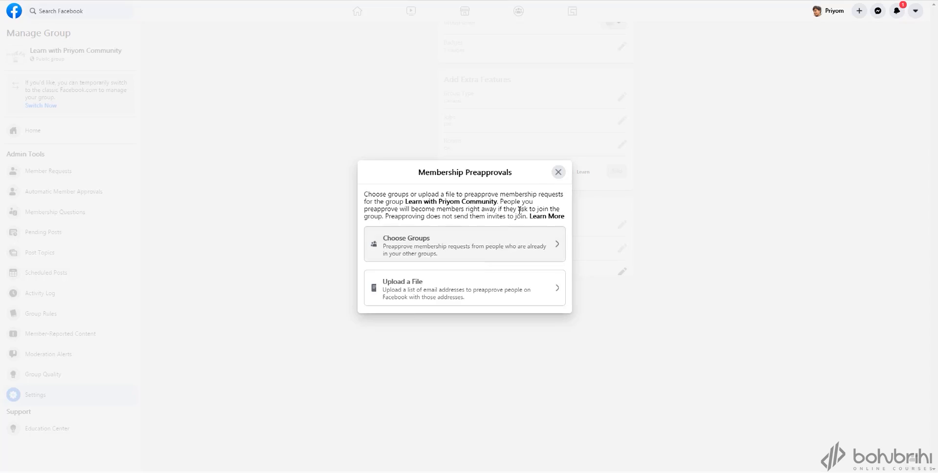
click(559, 172)
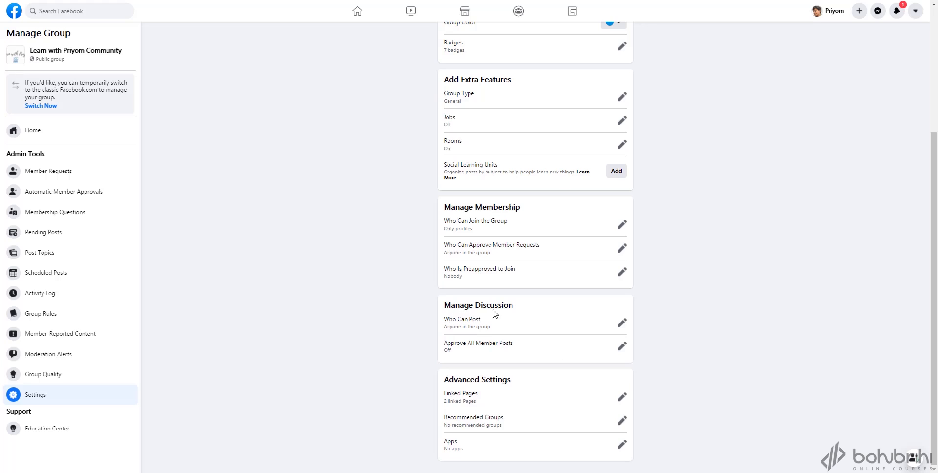
Review who can post without changing it, and turn on approval of all member posts in the discussion settings.
click(622, 325)
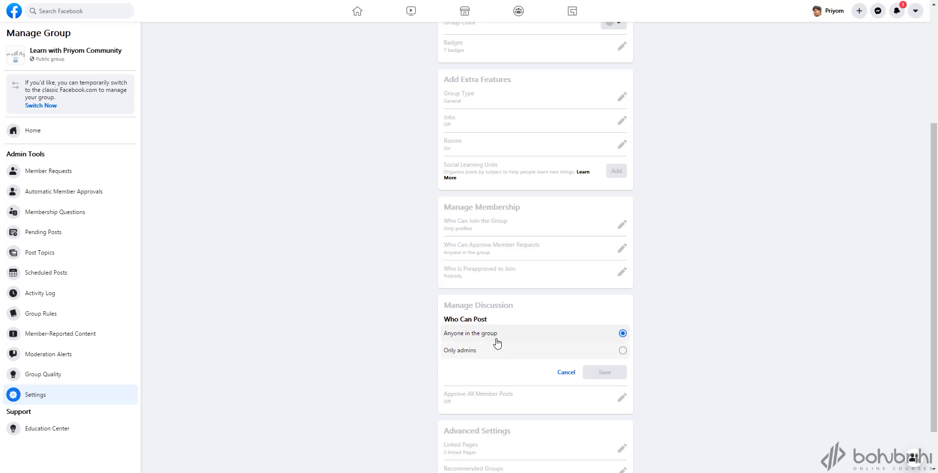
click(563, 373)
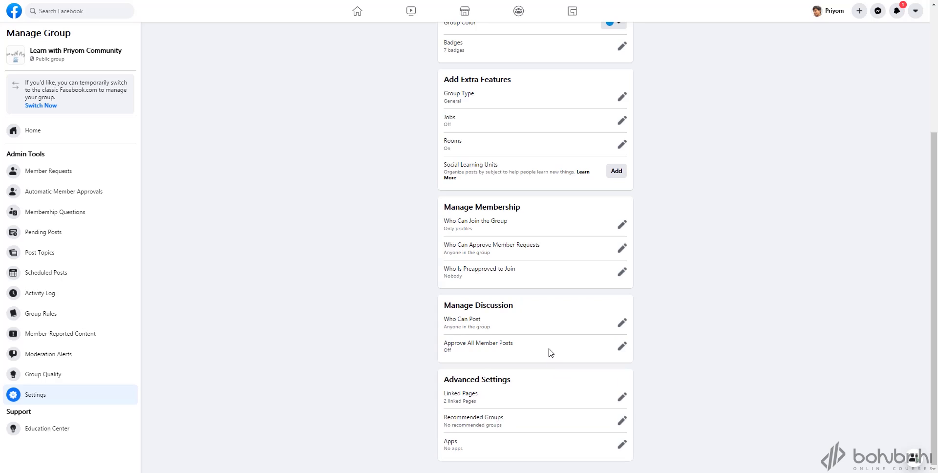
click(622, 347)
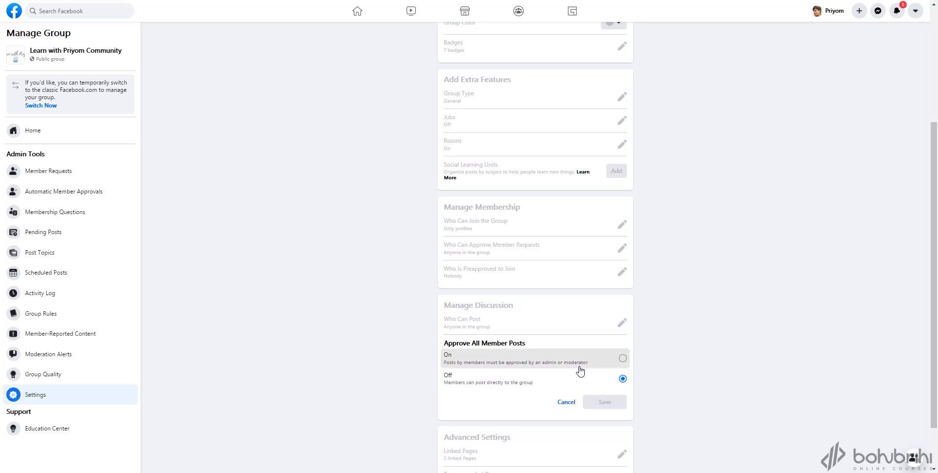
click(580, 369)
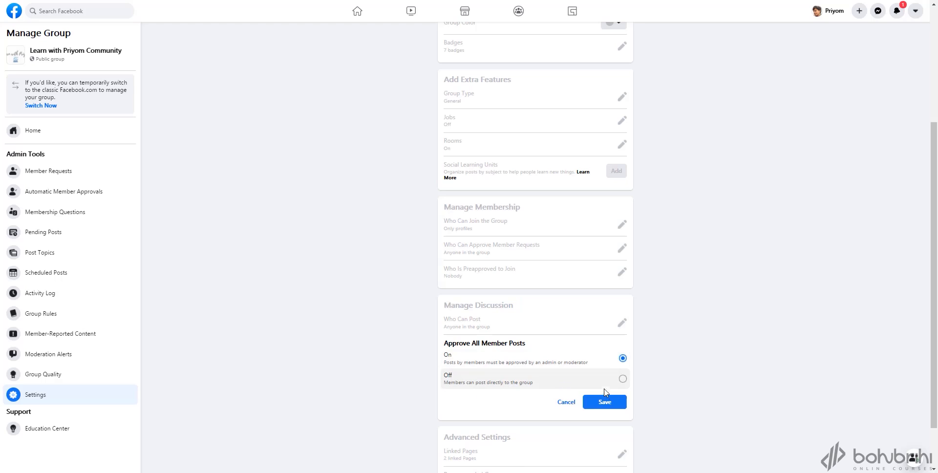
click(618, 403)
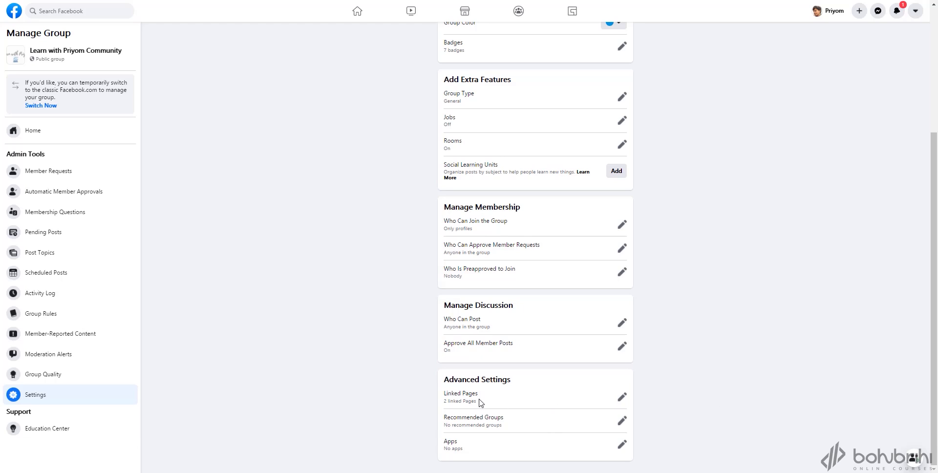
Review the Pages available for linking to the group, and open the option for adding apps to it.
click(621, 402)
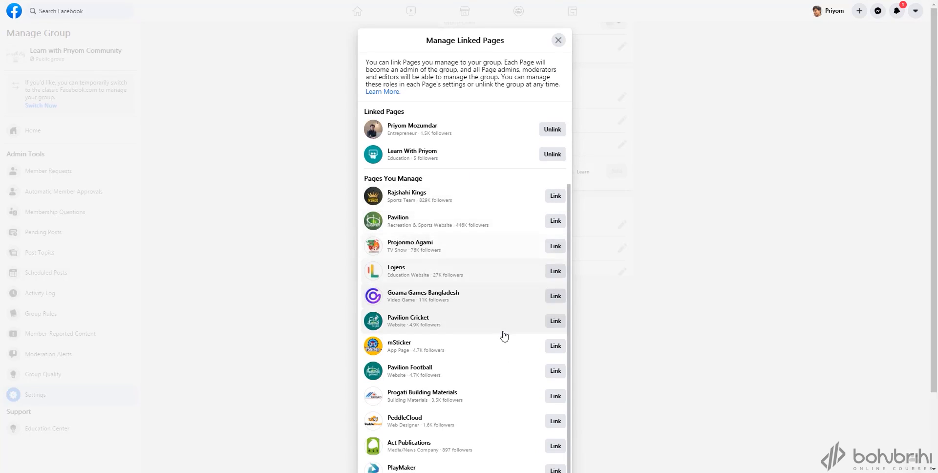
scroll(503, 335, down, 2)
scroll(518, 372, up, 3)
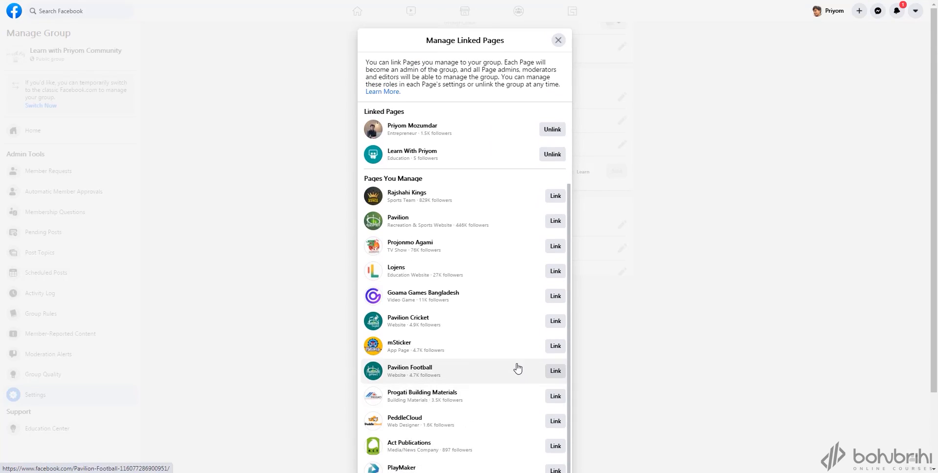
click(678, 390)
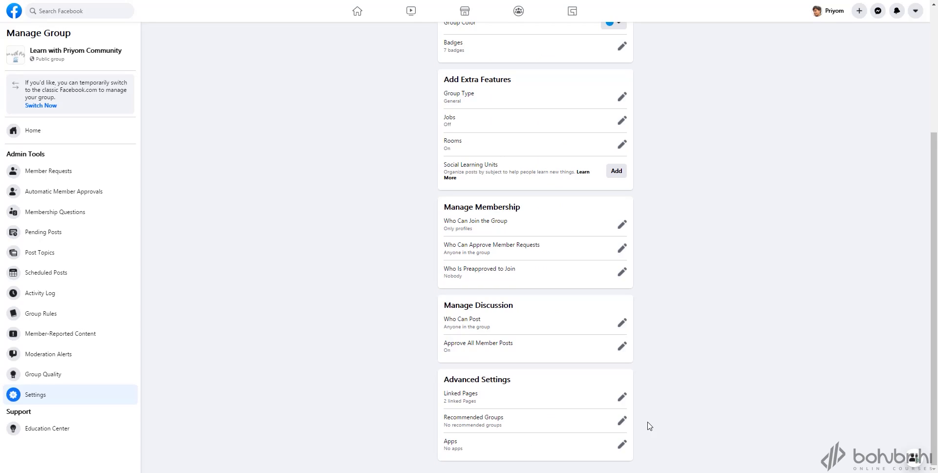
click(622, 445)
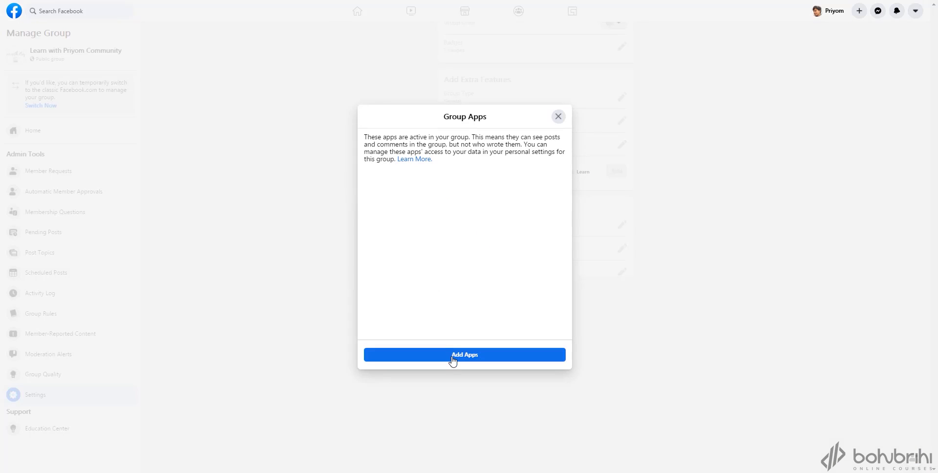
click(452, 360)
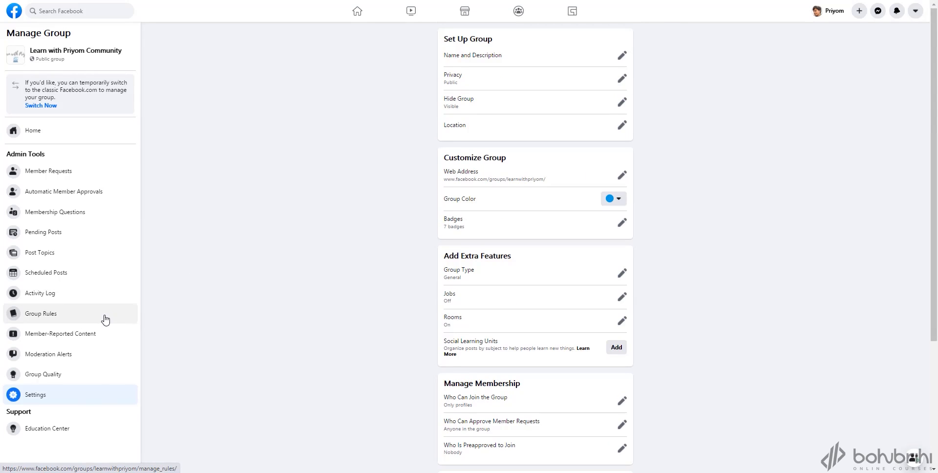
Open the group's activity log and view its date filter back to October 2020 without choosing a date.
click(87, 297)
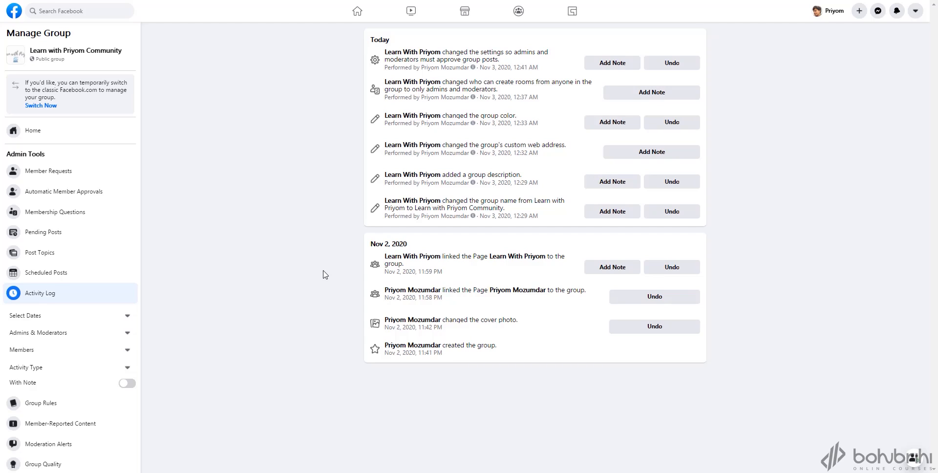
click(116, 318)
click(126, 317)
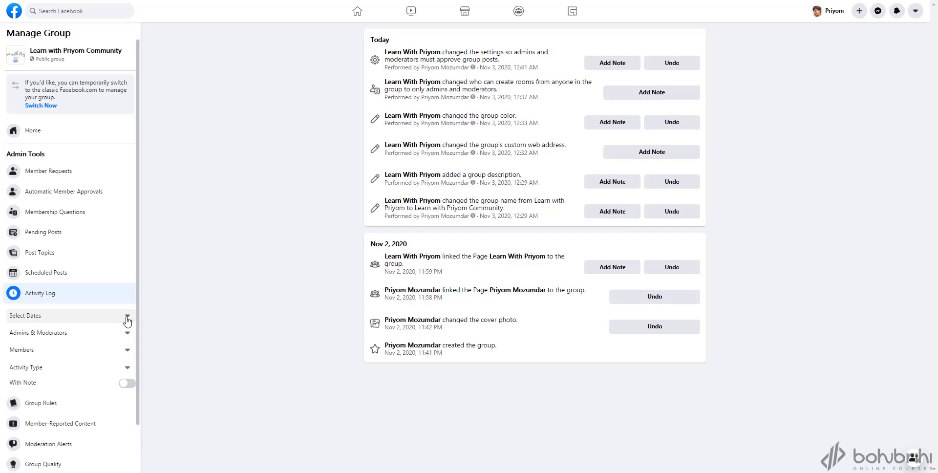
click(88, 322)
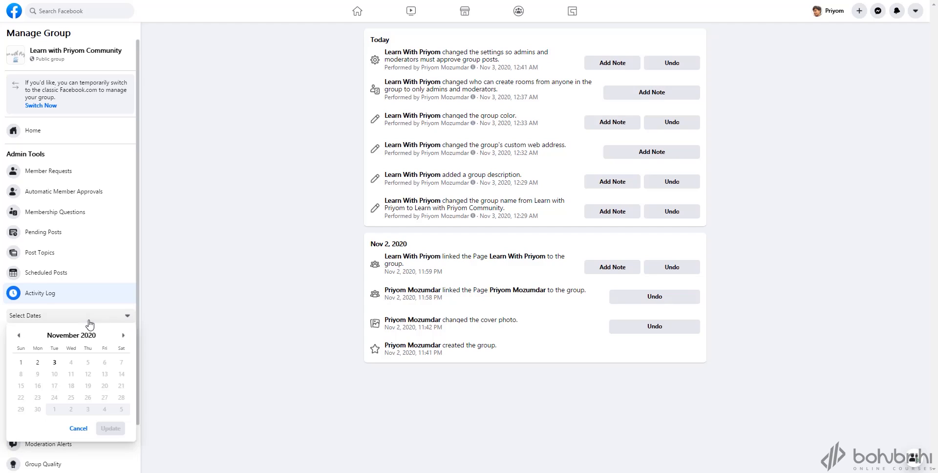
click(18, 338)
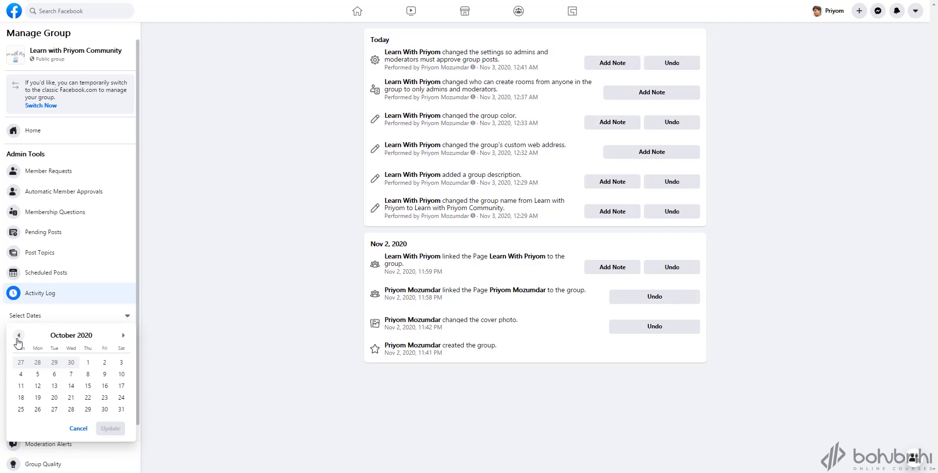
click(128, 319)
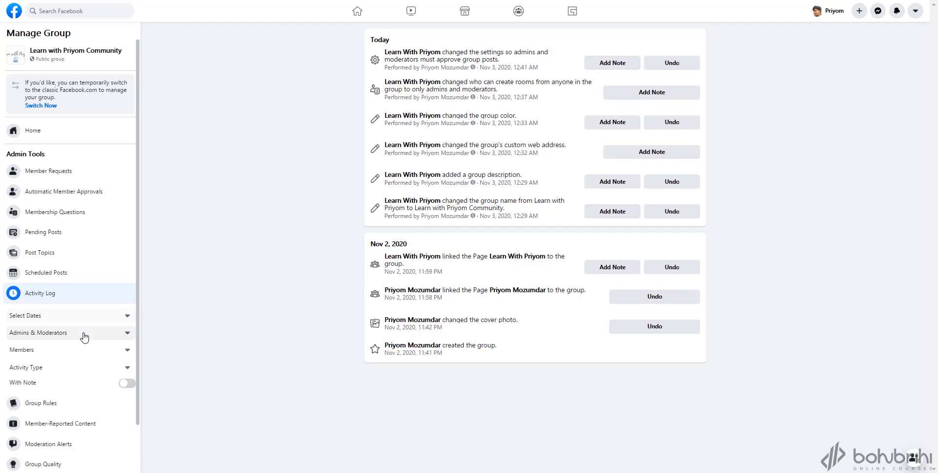
Review the activity log's filter choices for admins and moderators, members, and activity type.
click(85, 337)
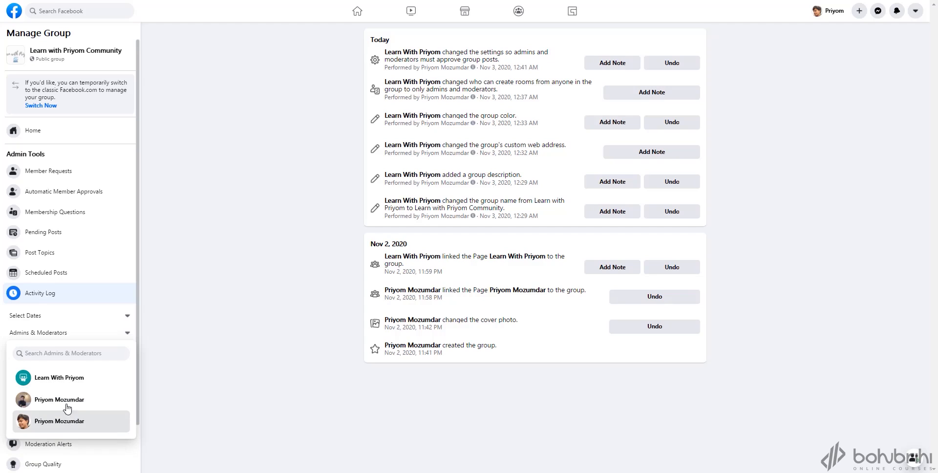
click(69, 420)
click(71, 350)
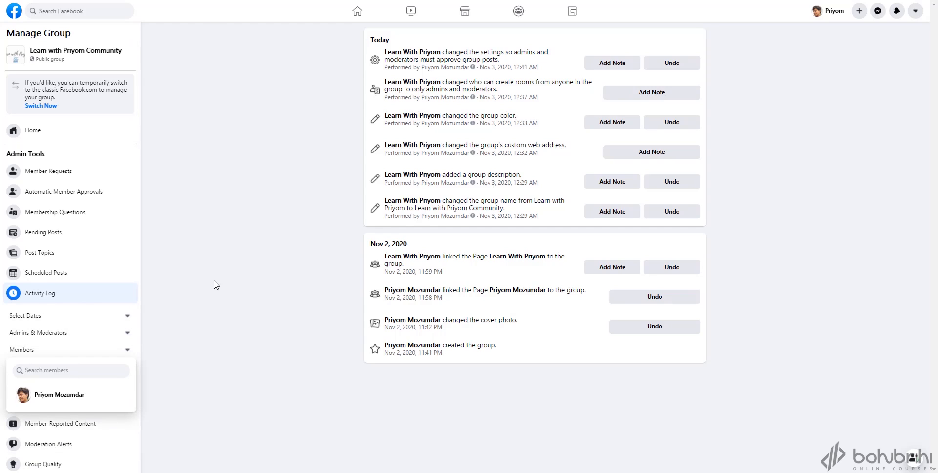
click(157, 337)
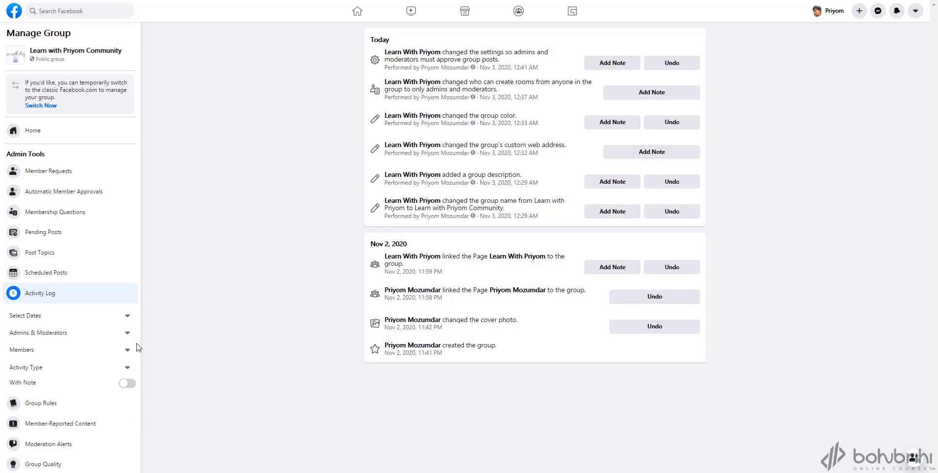
click(84, 373)
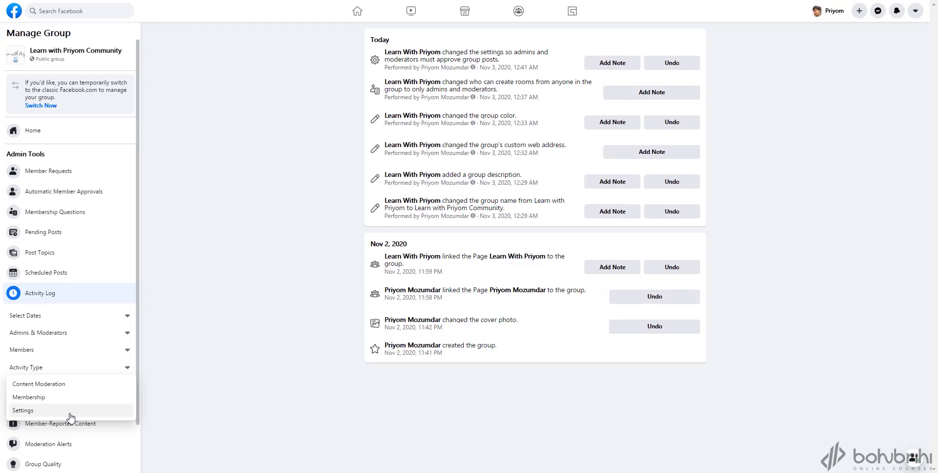
click(192, 362)
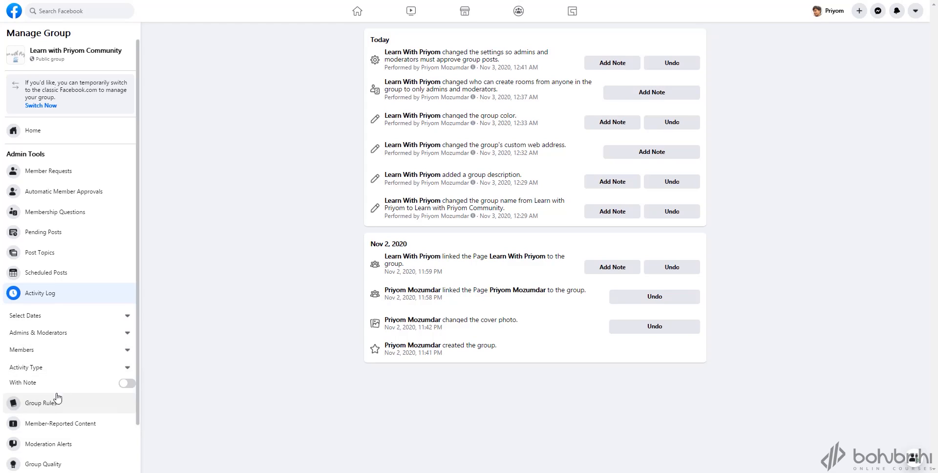
Review the undo and note options in the activity log, and open the Group Quality page.
scroll(59, 384, down, 1)
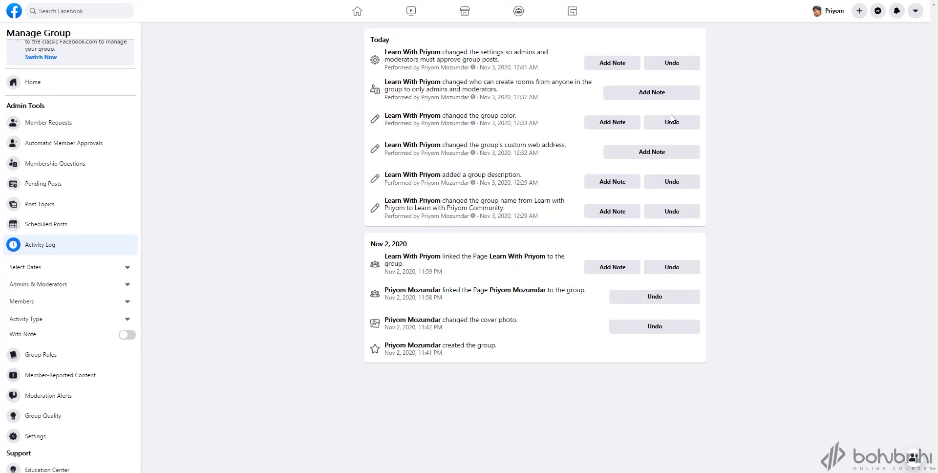
scroll(82, 415, down, 1)
click(81, 415)
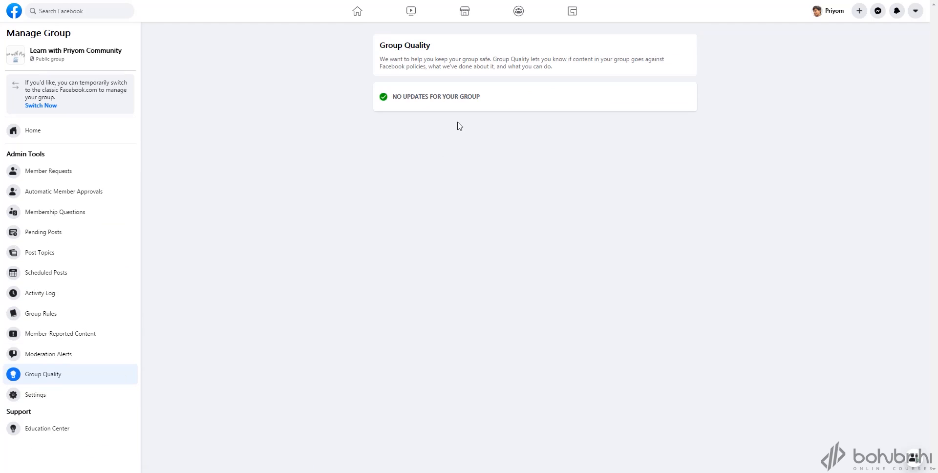